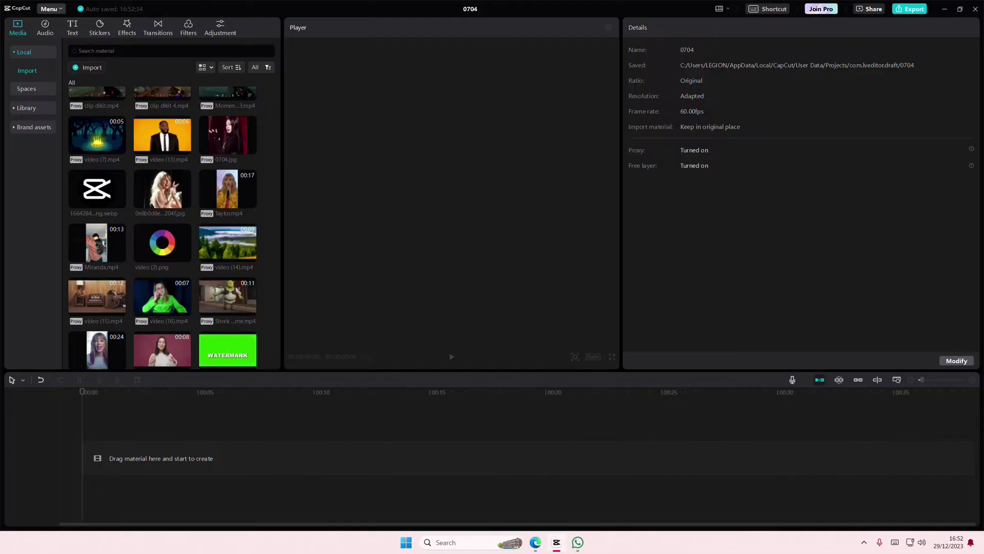
Step: Place Miranda.mp4 on the timeline and return the playhead to its start
drag(105, 243, 88, 460)
click(118, 419)
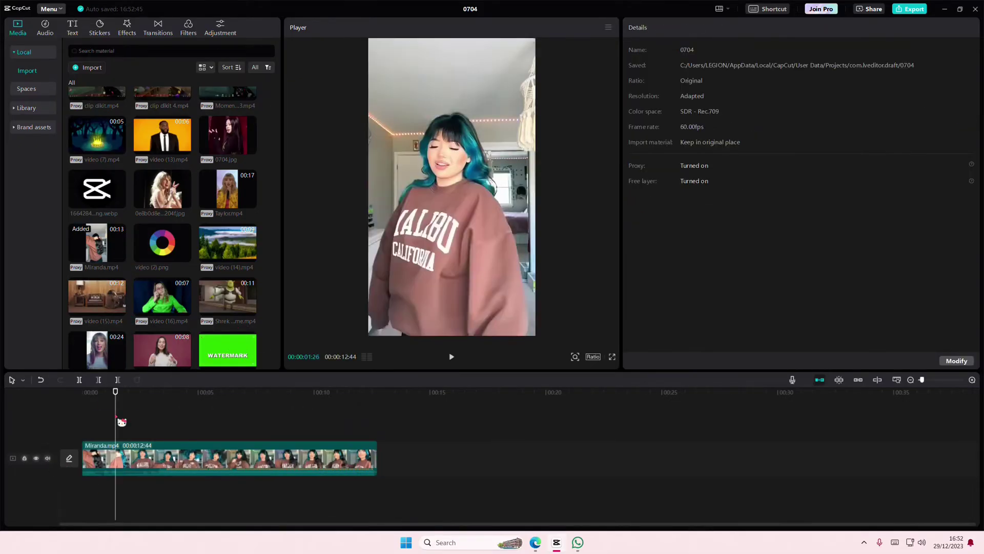
mouse_move(122, 422)
mouse_down()
mouse_move(215, 433)
mouse_move(49, 422)
mouse_up()
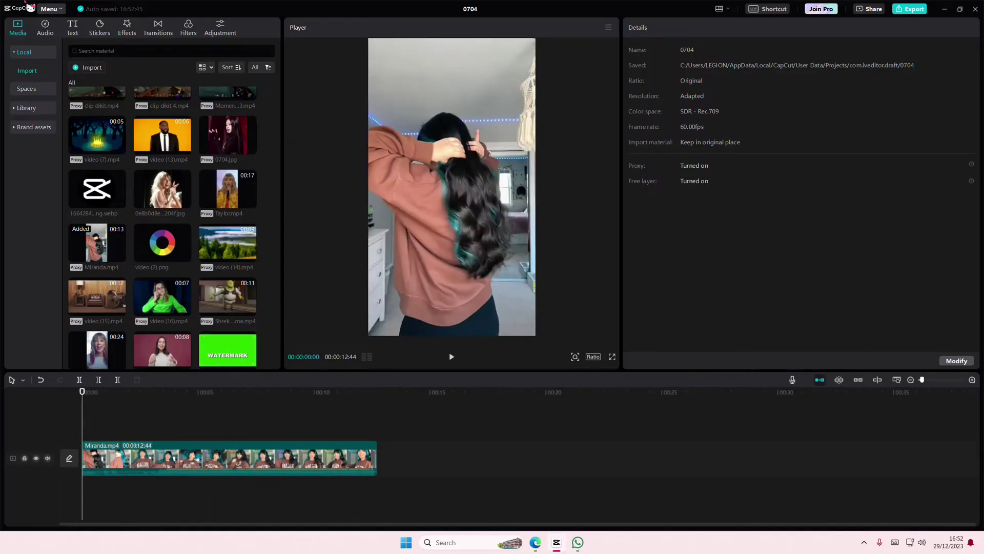
Step: Choose the Realtek speakers as the sound output device in CapCut's Performance settings
click(47, 11)
click(74, 91)
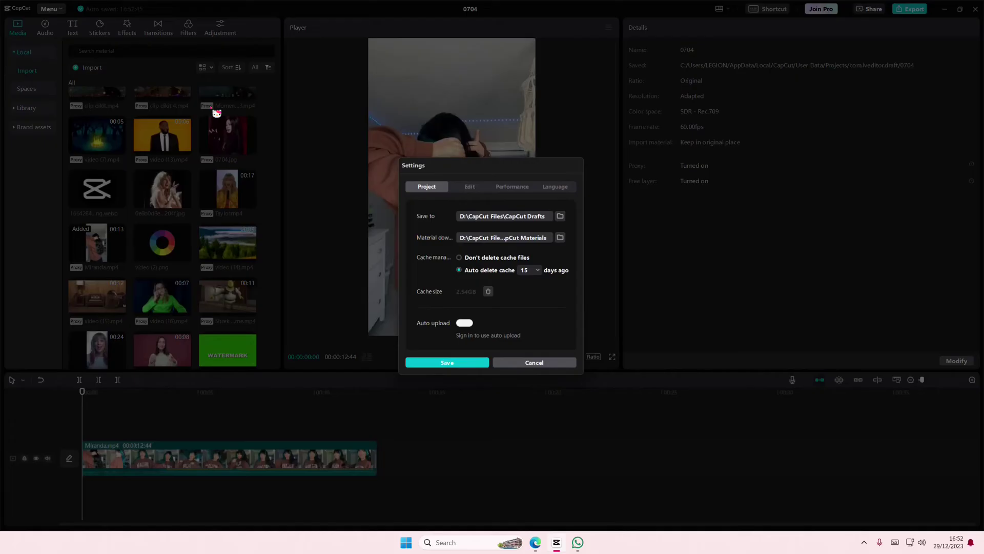
click(516, 188)
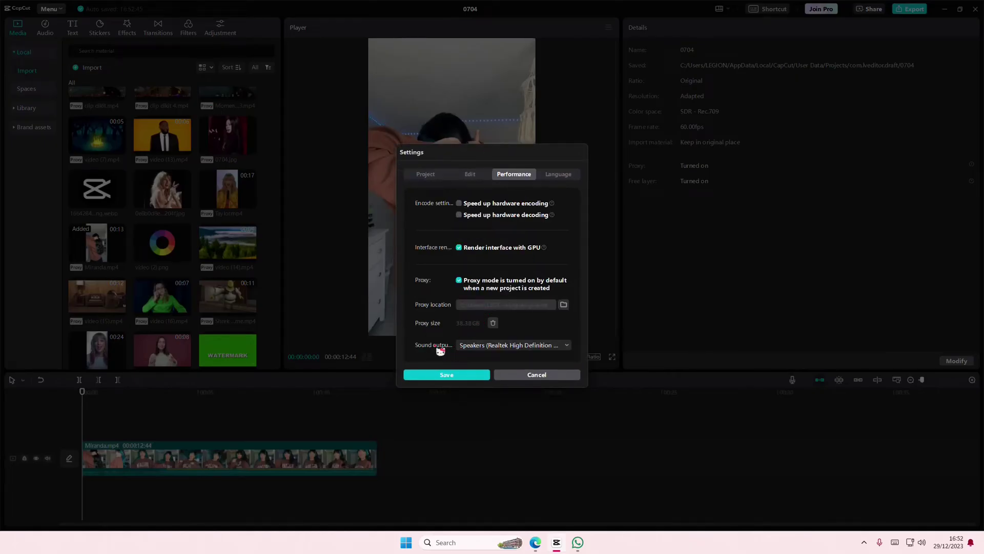
click(501, 348)
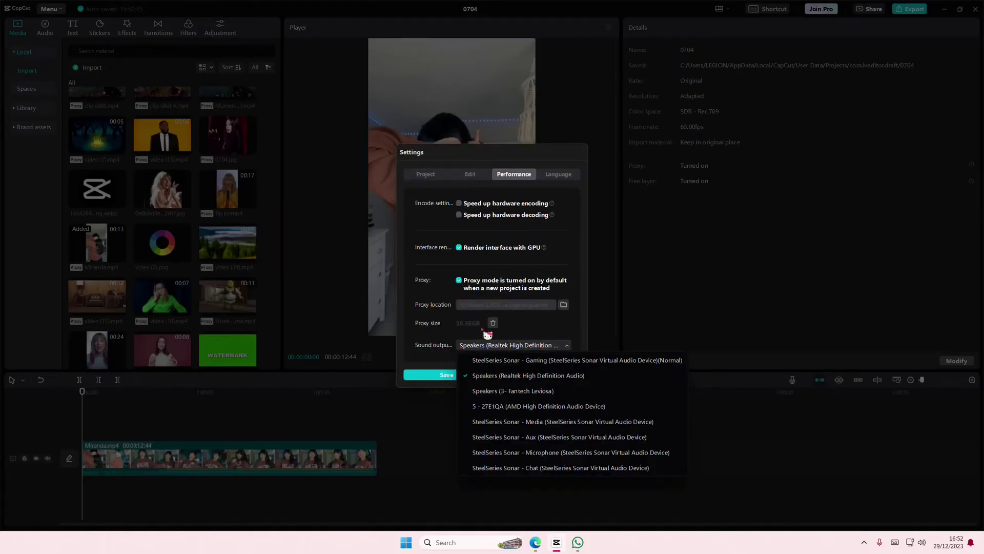
click(501, 391)
click(508, 348)
click(514, 389)
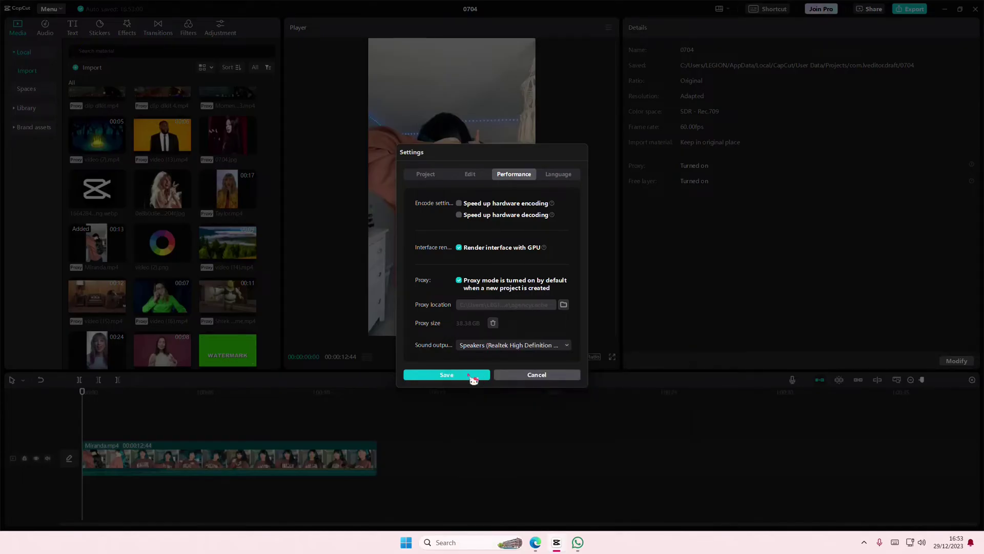
Step: Save the CapCut settings and bring up the Windows volume mixer from the tray speaker
click(475, 378)
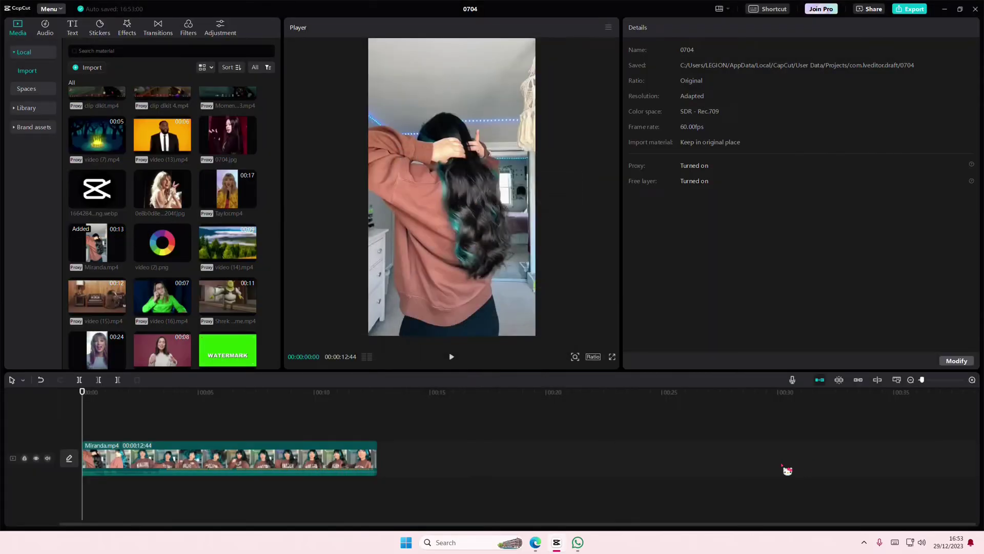
right_click(922, 543)
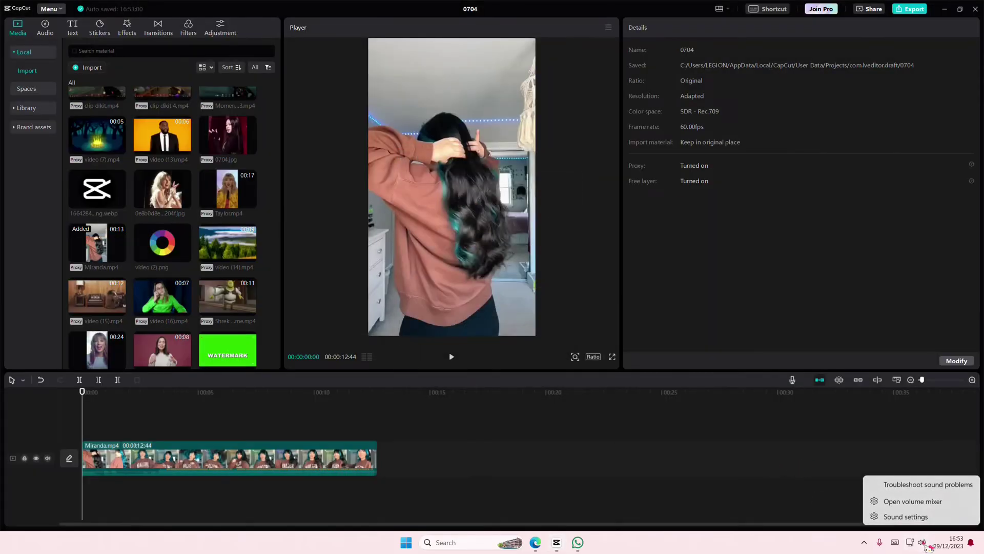
click(917, 512)
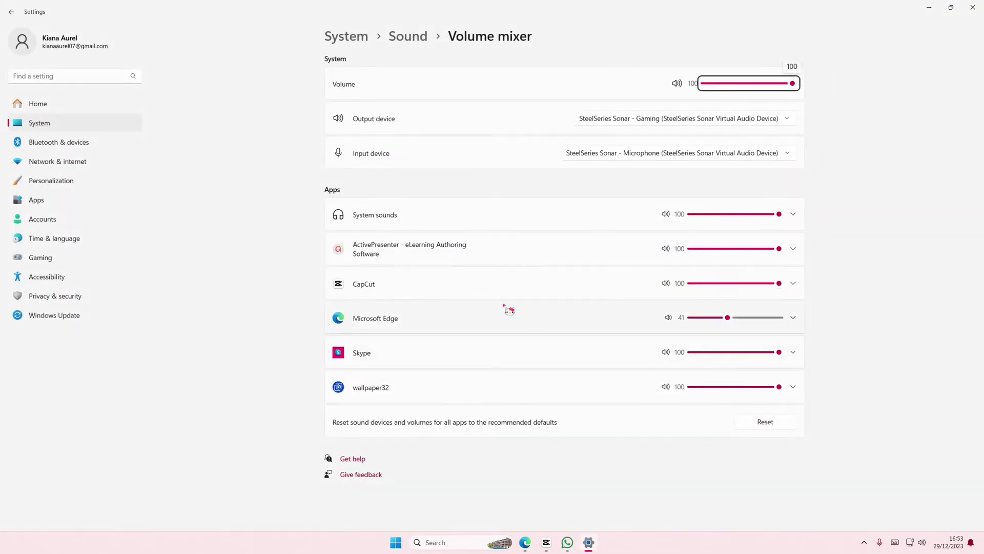
Step: Expand CapCut's volume mixer entry and keep its output device at Default
click(498, 292)
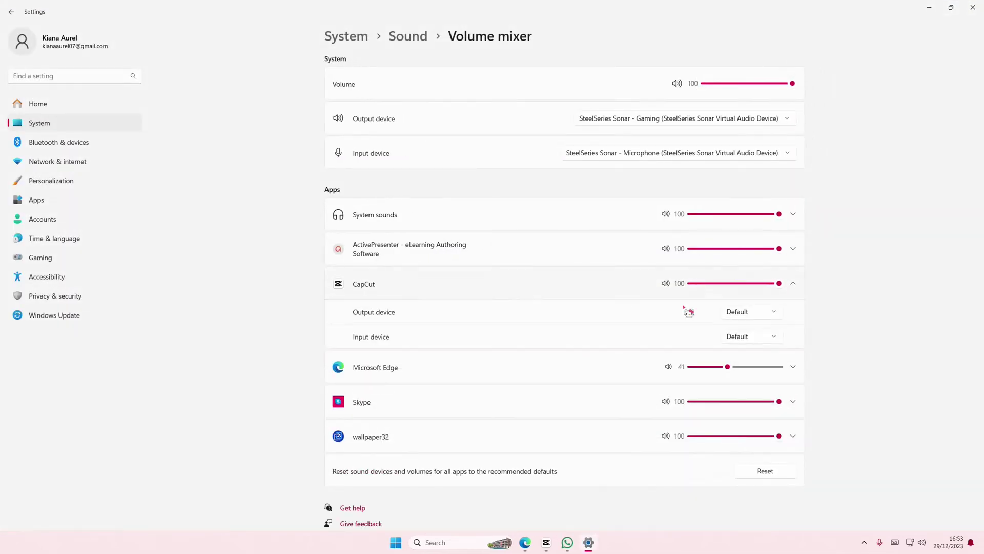
click(764, 315)
click(648, 312)
click(546, 542)
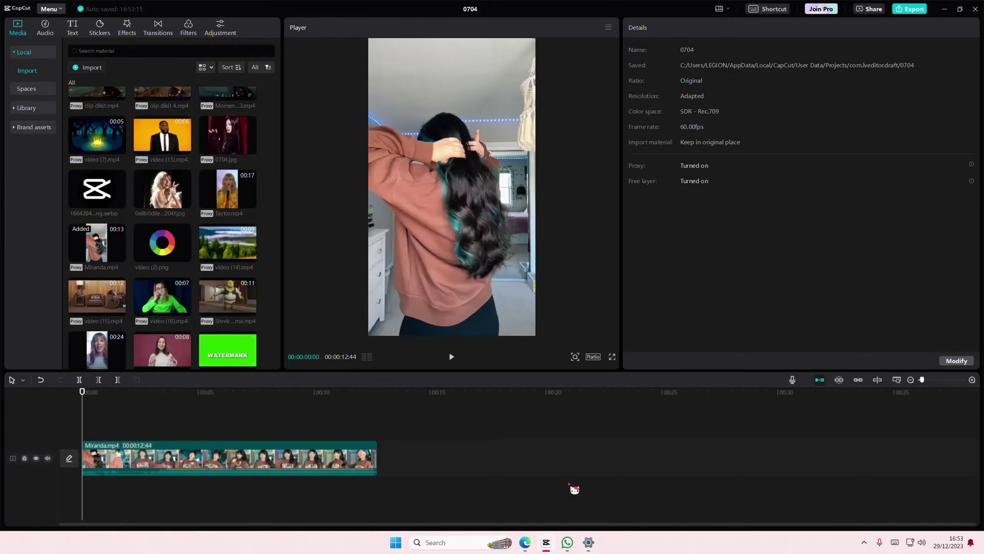